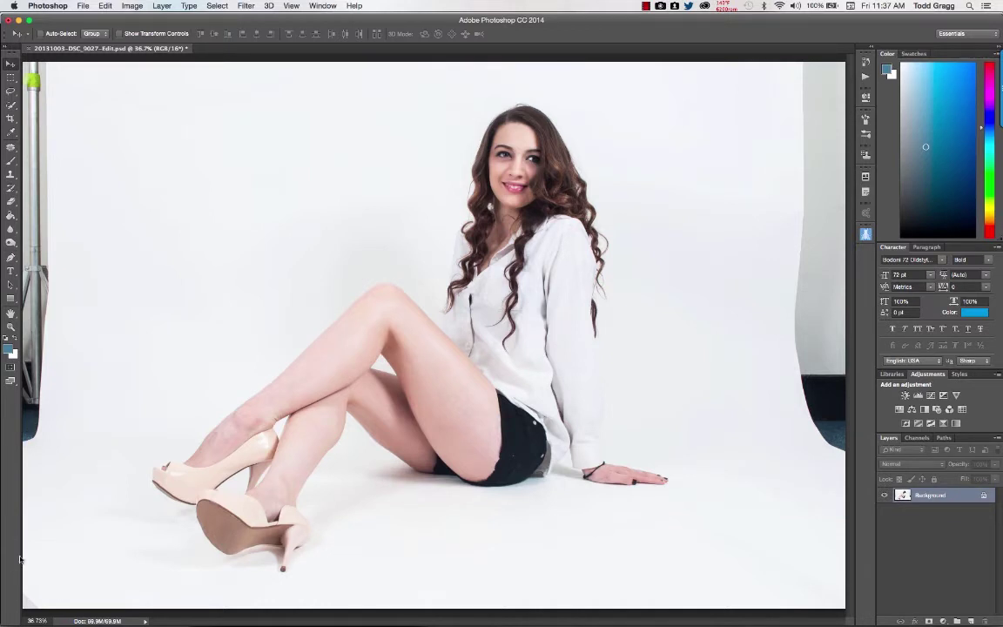
Lasso the dark lower-left corner patch and fill it with Content-Aware Fill.
click(10, 91)
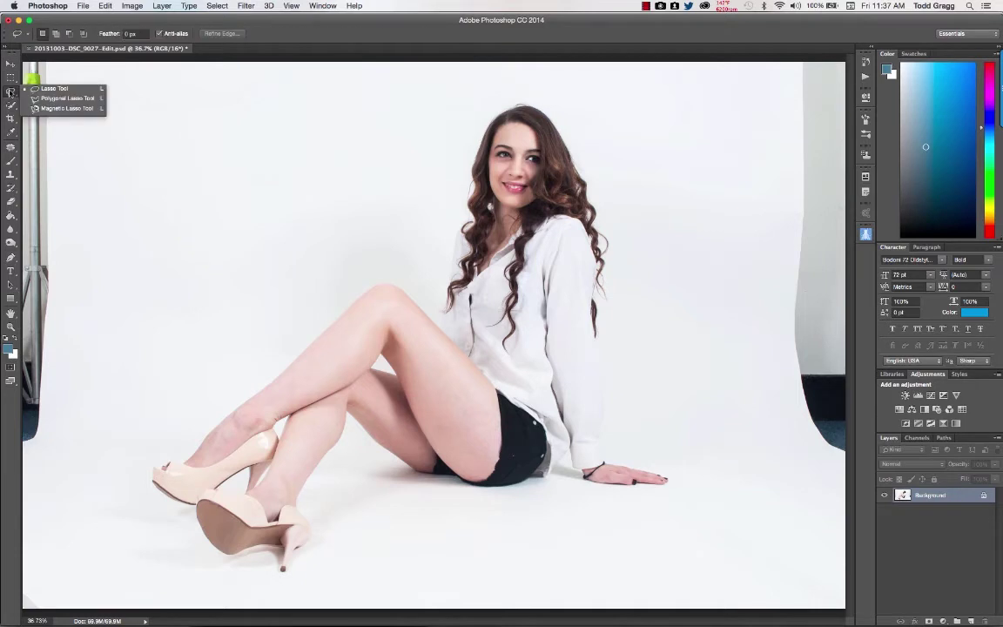
click(48, 90)
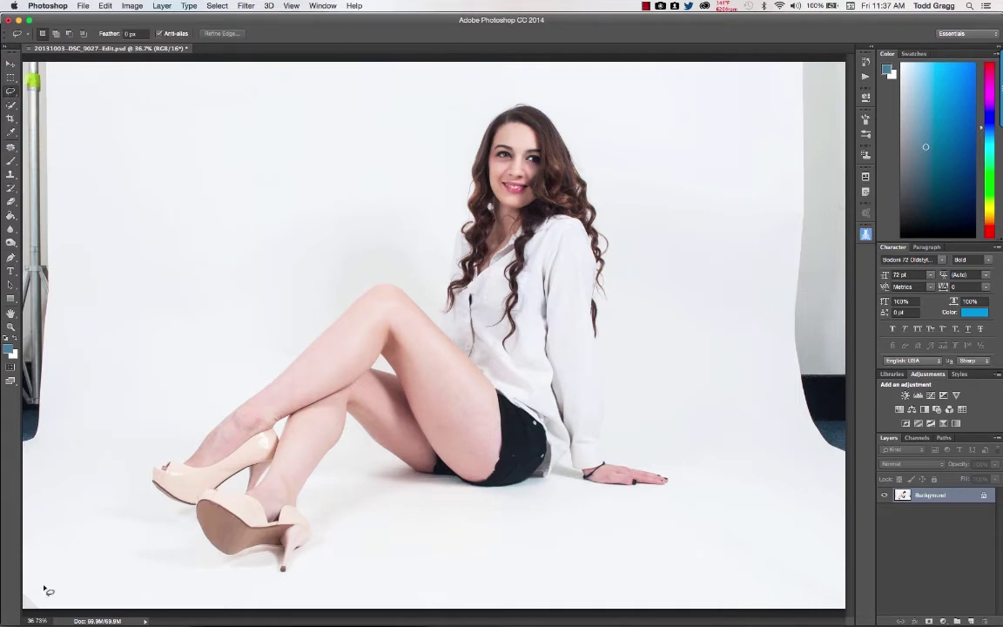
mouse_move(31, 576)
mouse_down()
mouse_move(19, 615)
mouse_move(33, 617)
mouse_move(54, 611)
mouse_move(34, 575)
mouse_up()
click(104, 6)
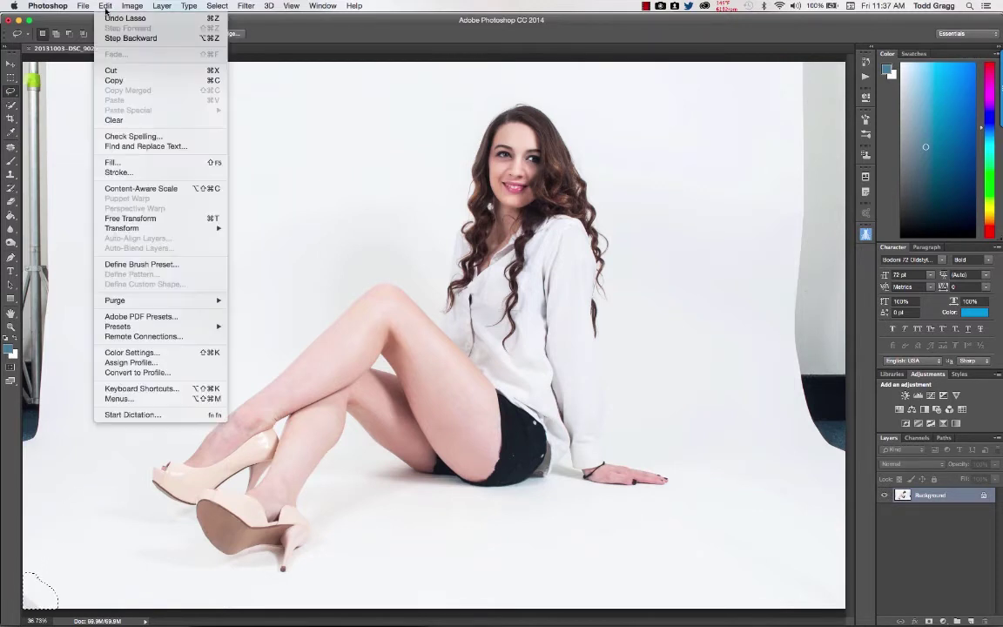
click(114, 162)
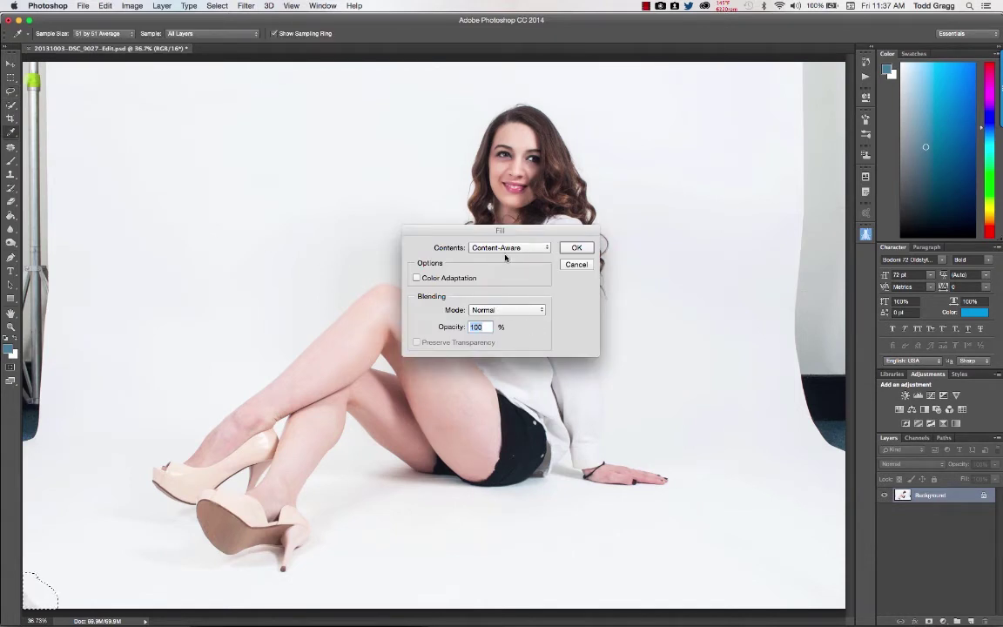
click(576, 247)
key(l)
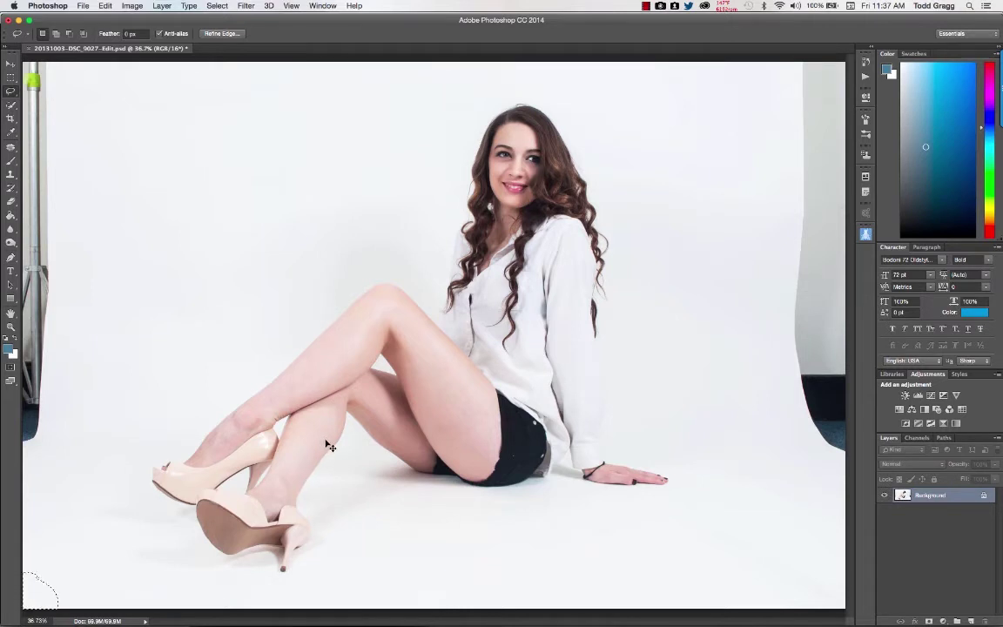
Deselect the corner patch and set the Zoom Tool to Zoom Out.
key(super+d)
click(11, 64)
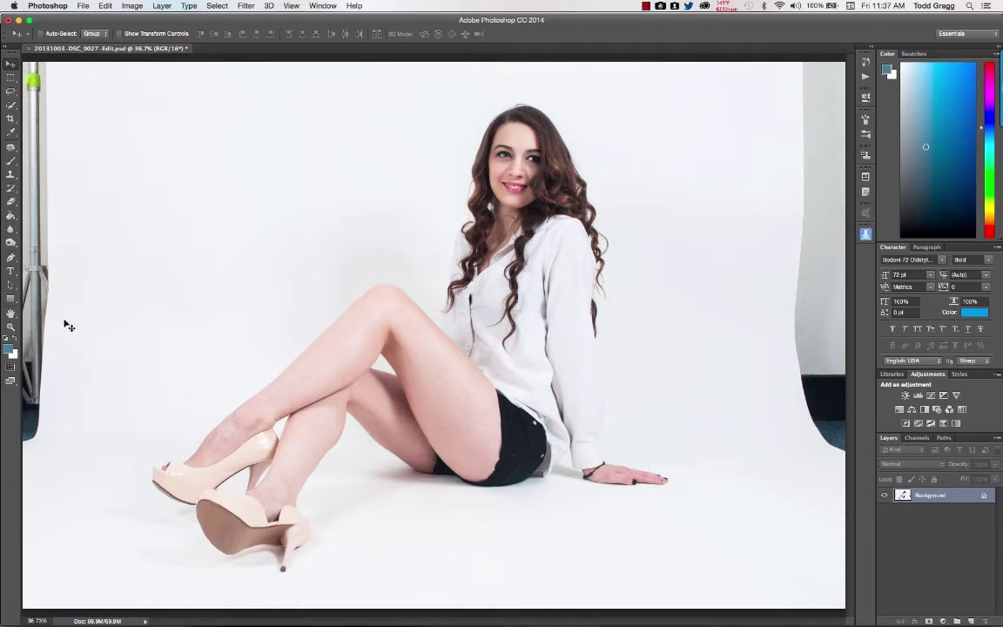
click(12, 329)
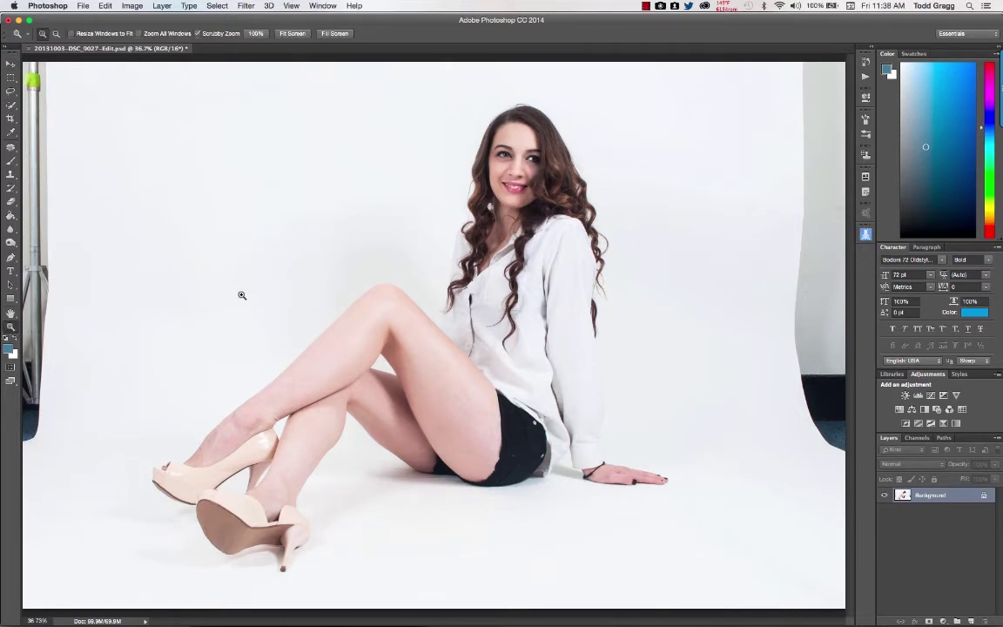
key(alt)
Zoom out to 8.33% and marquee-select the clean strip along the photo's left edge.
alt+click(257, 249)
alt+click(257, 248)
alt+click(257, 248)
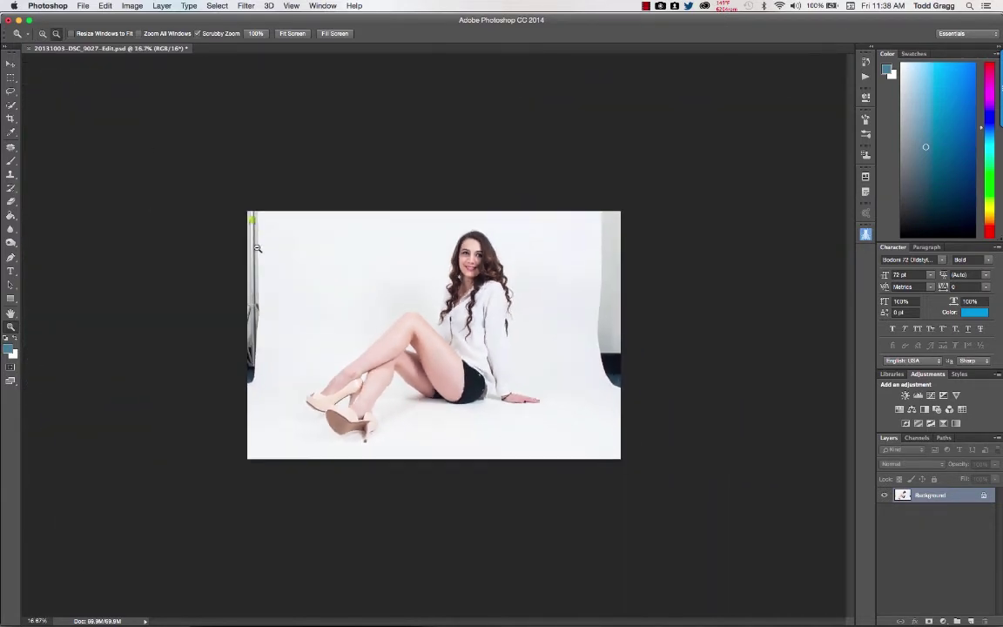
alt+click(257, 248)
click(12, 79)
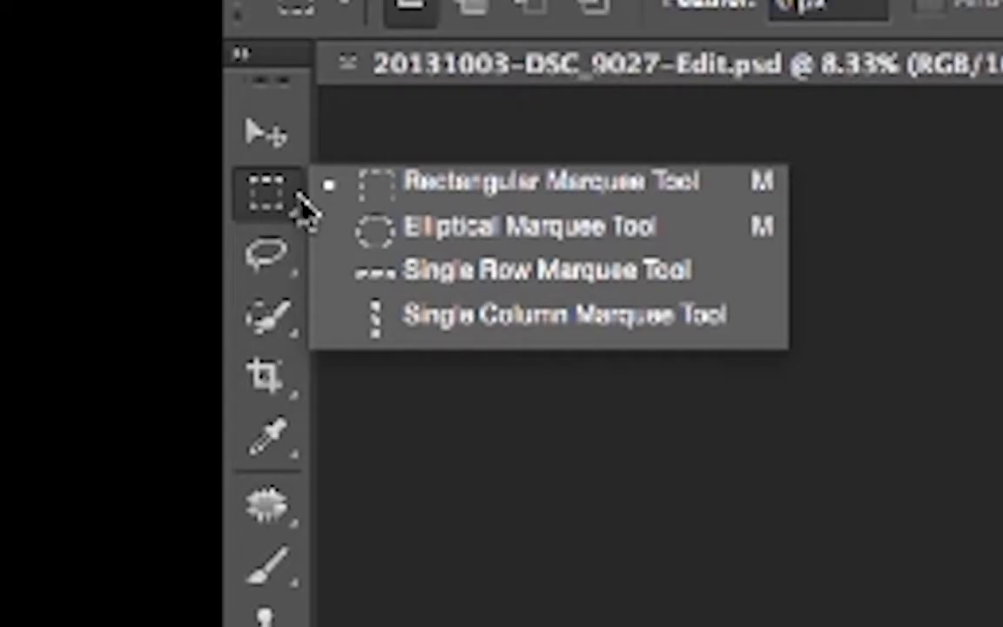
click(426, 185)
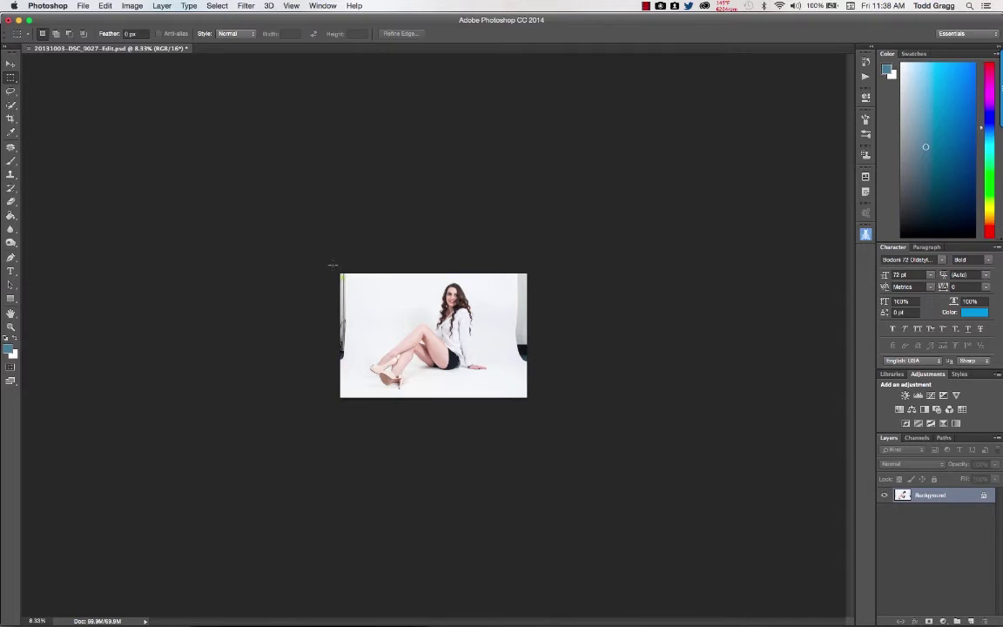
drag(327, 263, 360, 417)
Free Transform the left strip, stretching it to 187.33% width past the canvas edge.
key(super+t)
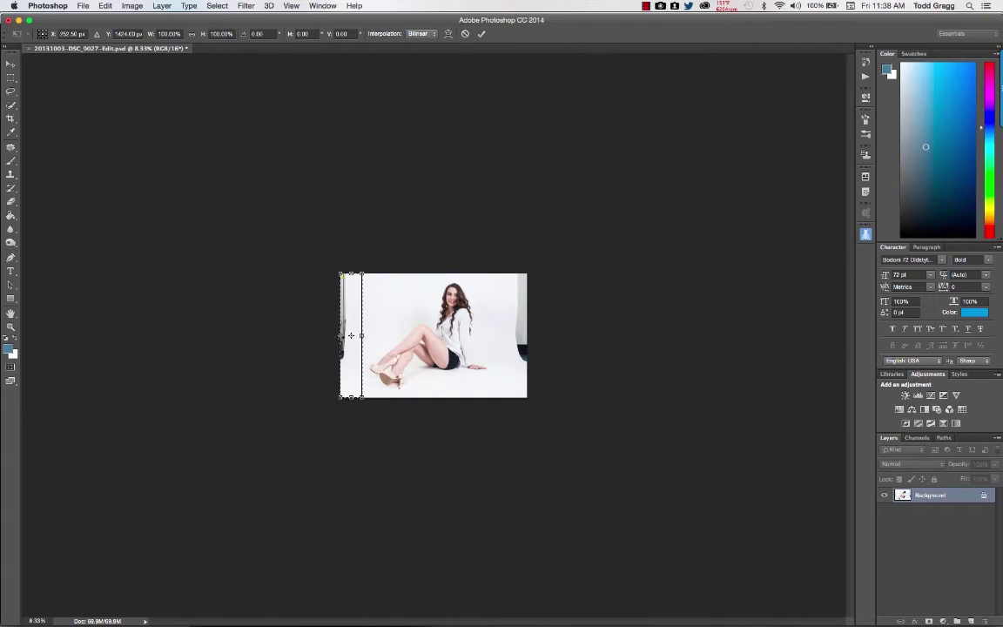
drag(339, 335, 321, 344)
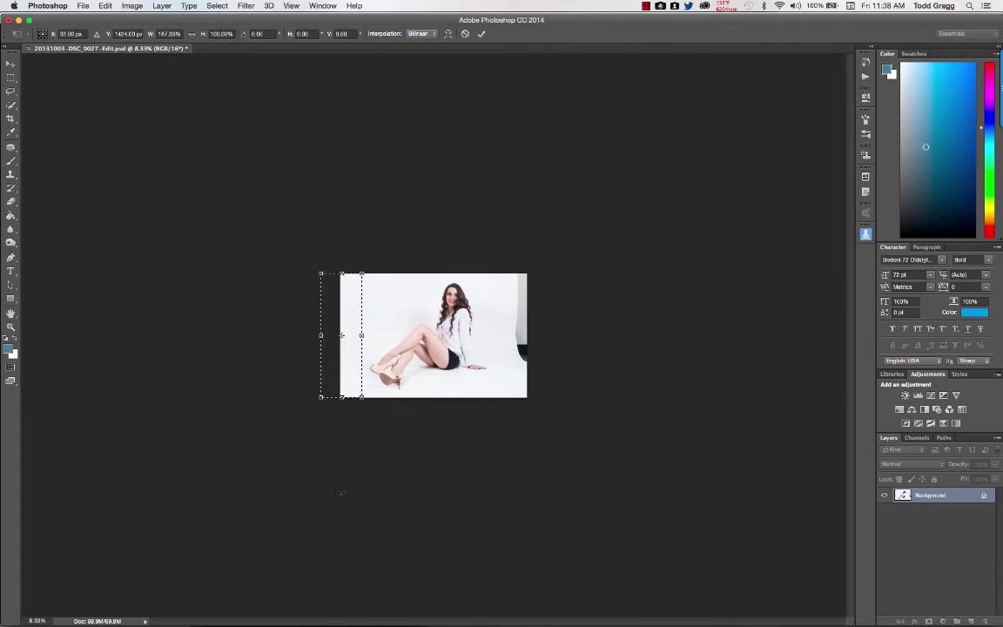
click(482, 33)
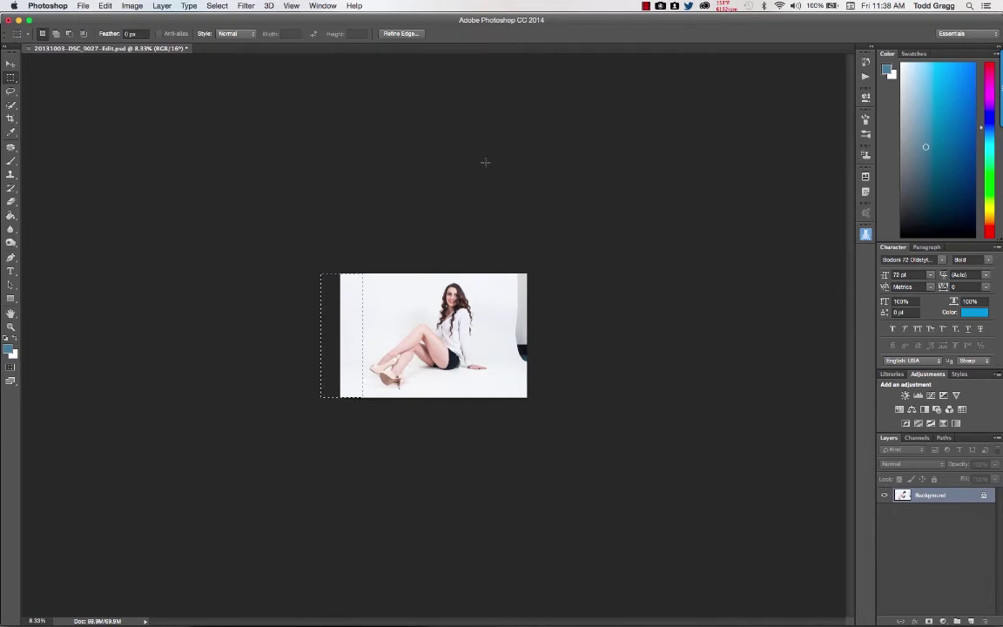
Select the right-edge white strip and Free Transform it rightward past the canvas edge.
key(super+d)
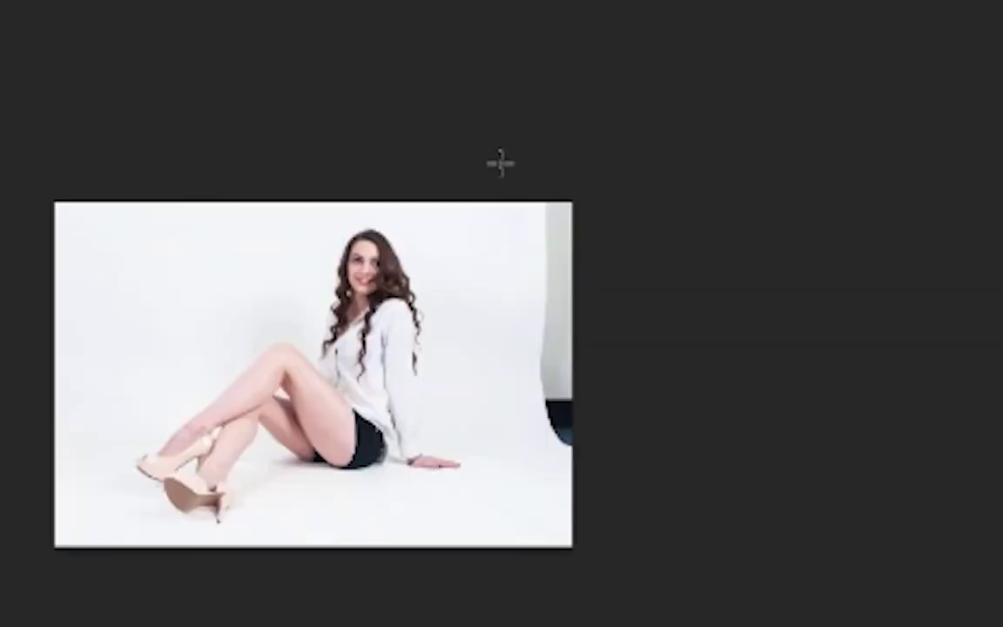
drag(500, 164, 862, 623)
key(ctrl+d)
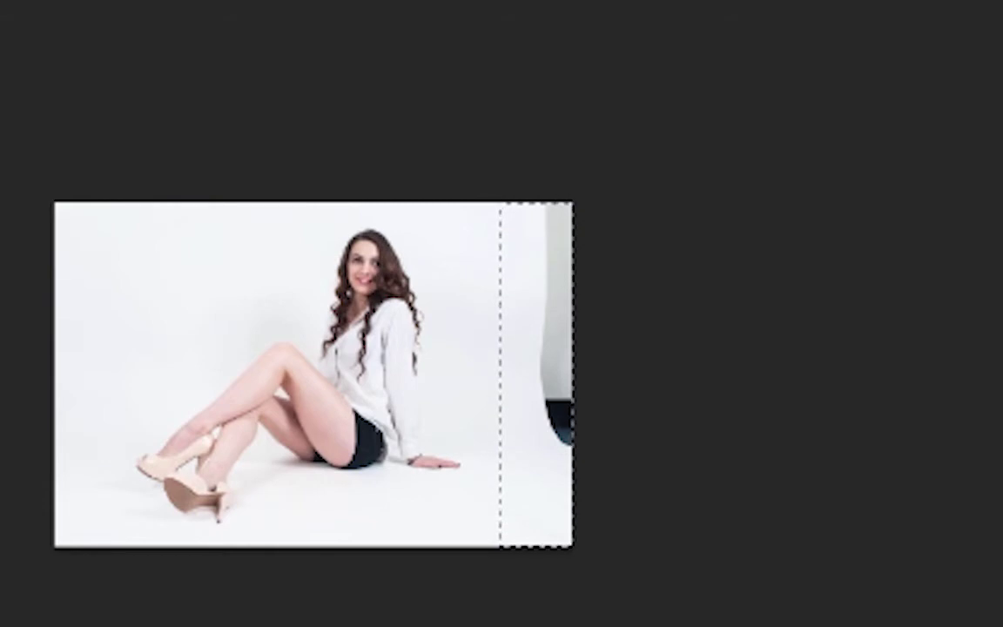
key(ctrl+t)
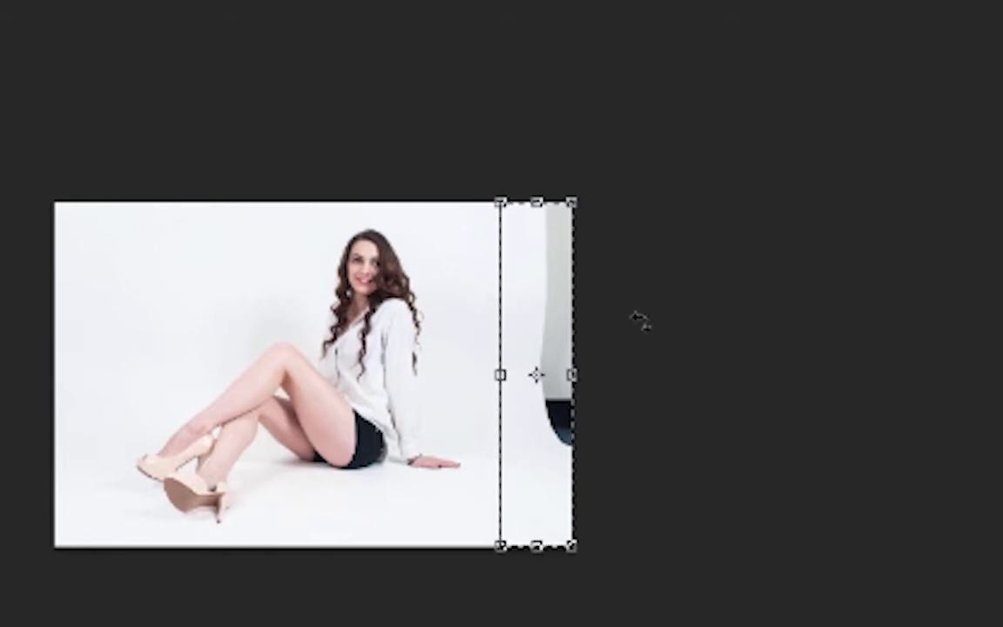
drag(574, 376, 664, 385)
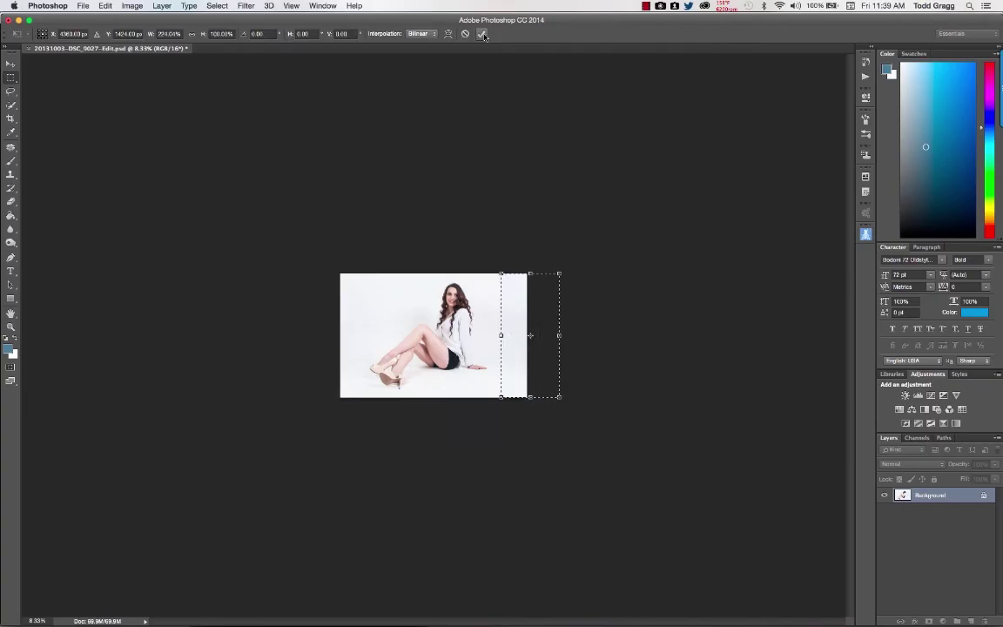
click(483, 34)
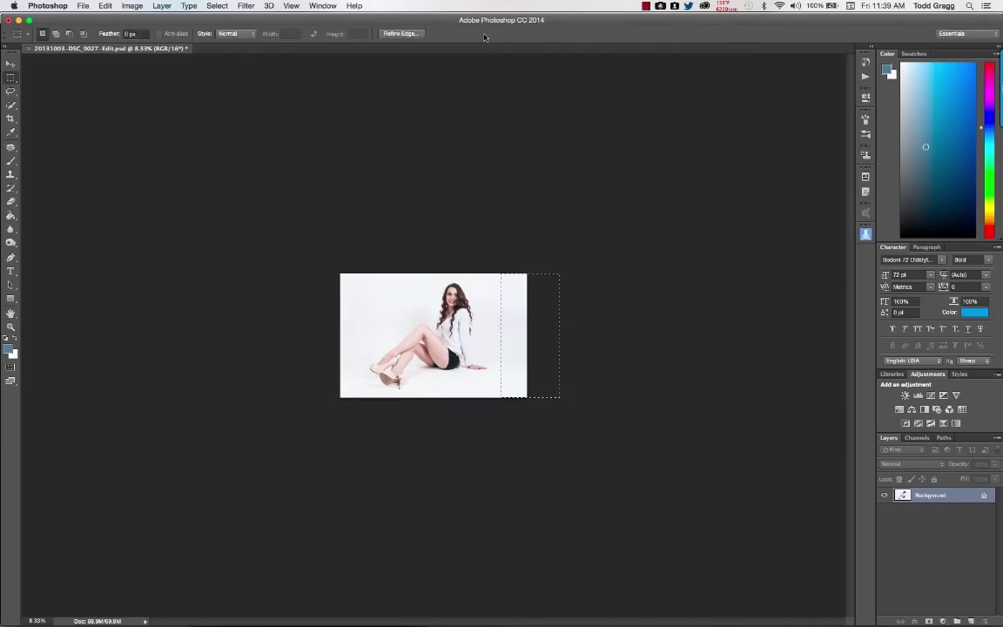
Deselect the right strip and fit the whole photo to the window with Fit Screen.
key(super+d)
click(11, 328)
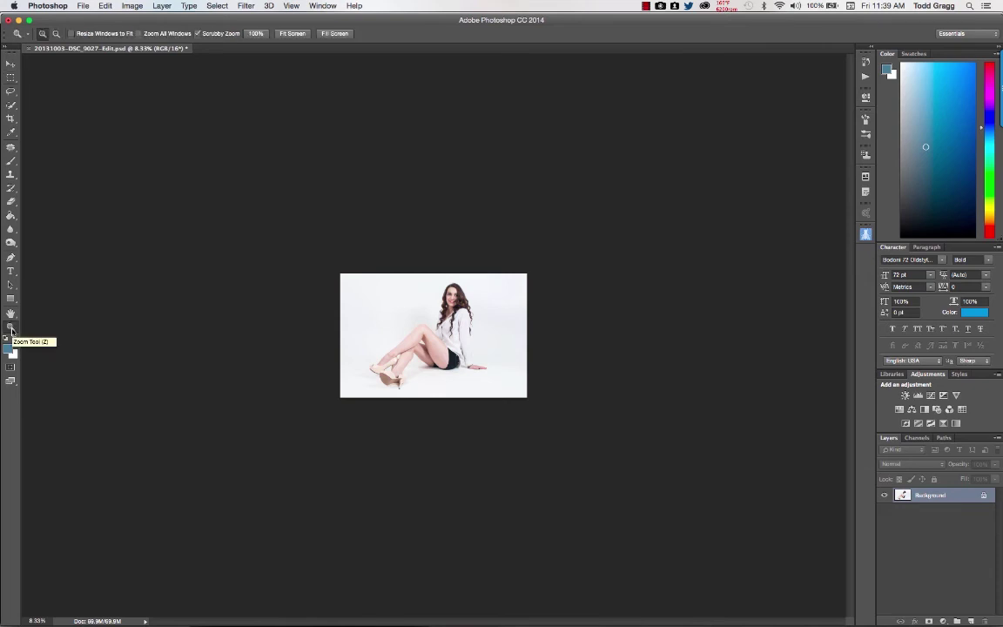
click(293, 35)
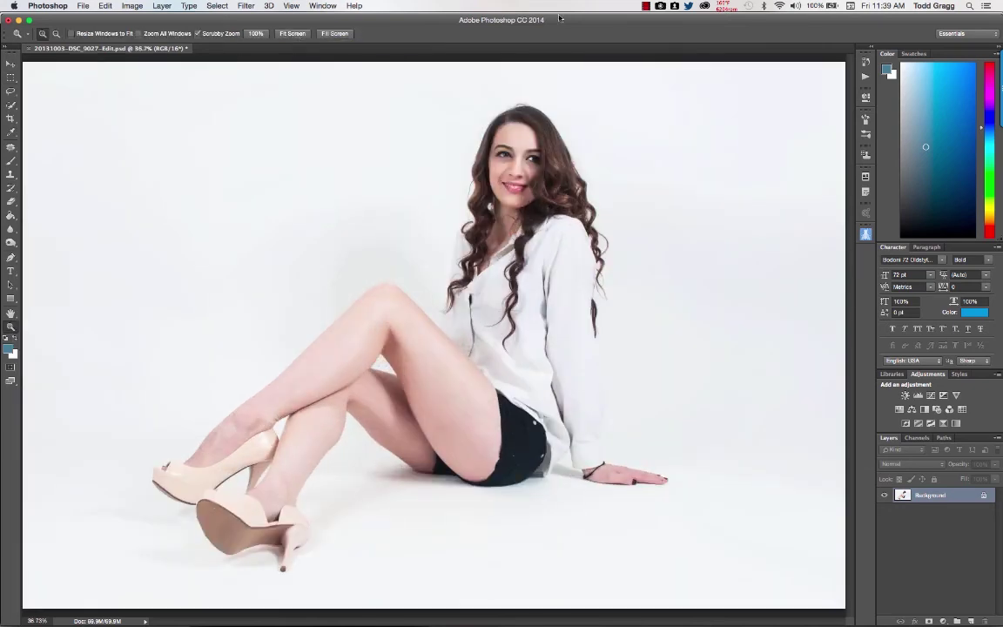